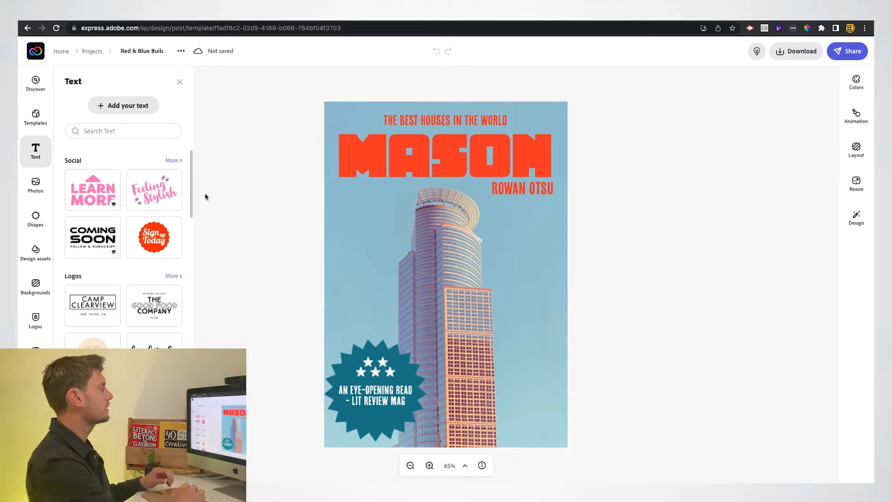
Select the MASON headline (Chuck, size 91.7) on the book-cover poster template.
{"action": "left_click", "coordinate": [440, 149]}
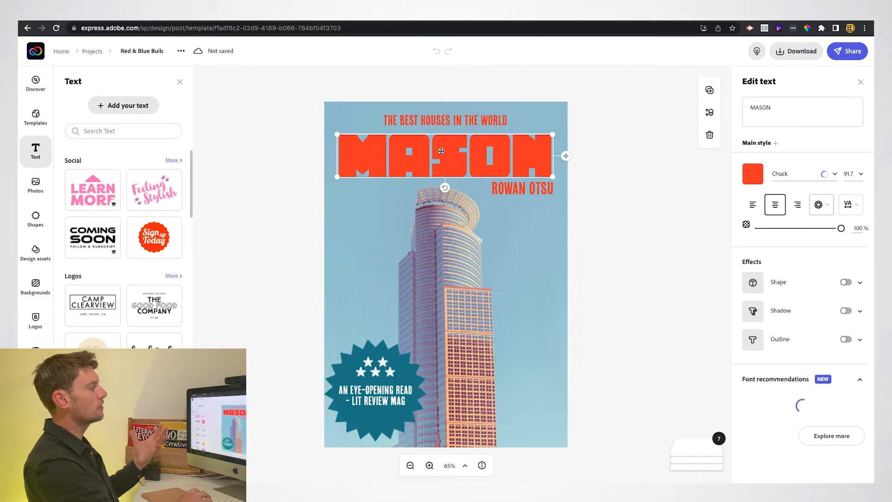
Replace the MASON headline with THE BFG, resized to 76.4 and centred on the page.
{"action": "double_click", "coordinate": [761, 111]}
{"action": "type", "text": "THE BFG"}
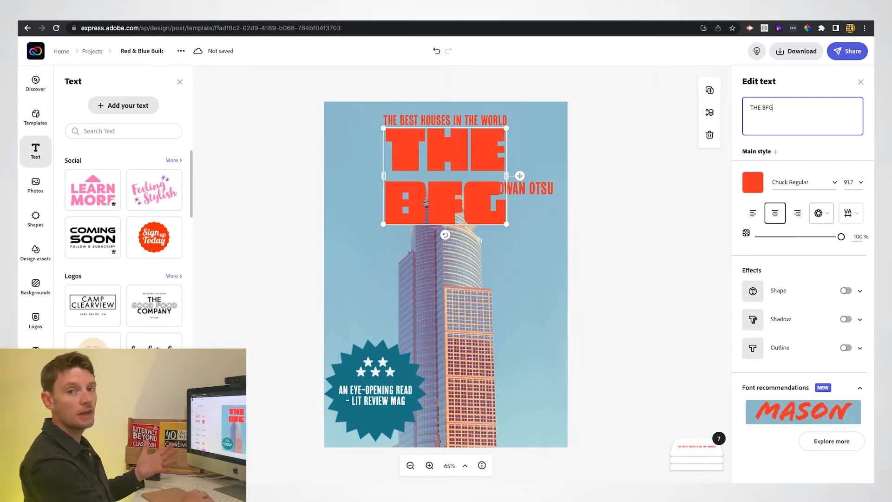
{"action": "left_click_drag", "start_coordinate": [506, 224], "coordinate": [578, 186]}
{"action": "left_click_drag", "start_coordinate": [541, 161], "coordinate": [509, 163]}
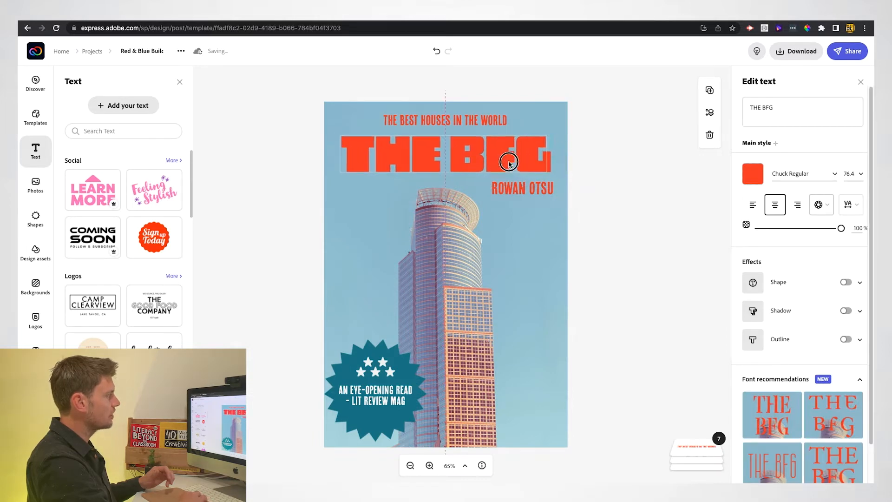
{"action": "left_click_drag", "start_coordinate": [509, 163], "coordinate": [509, 162]}
Change the author line to read Roald Dahl.
{"action": "left_click", "coordinate": [511, 188]}
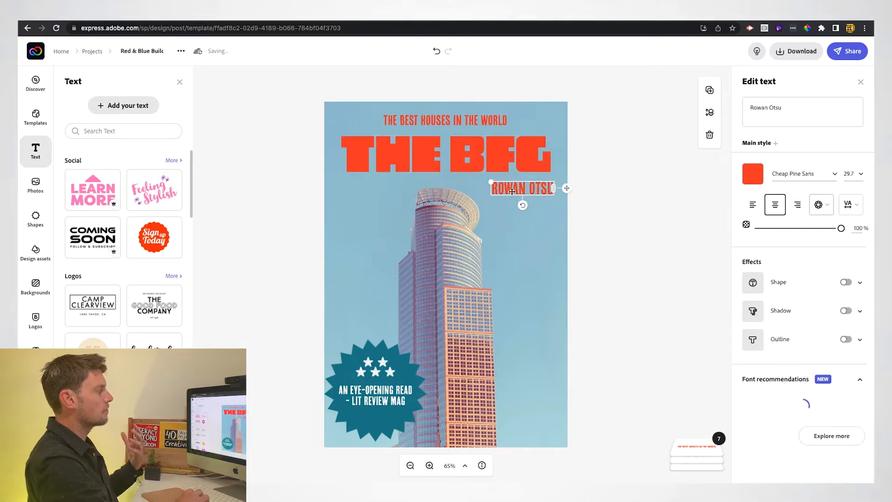
{"action": "left_click_drag", "start_coordinate": [757, 107], "coordinate": [779, 107]}
{"action": "type", "text": "ald Dahl"}
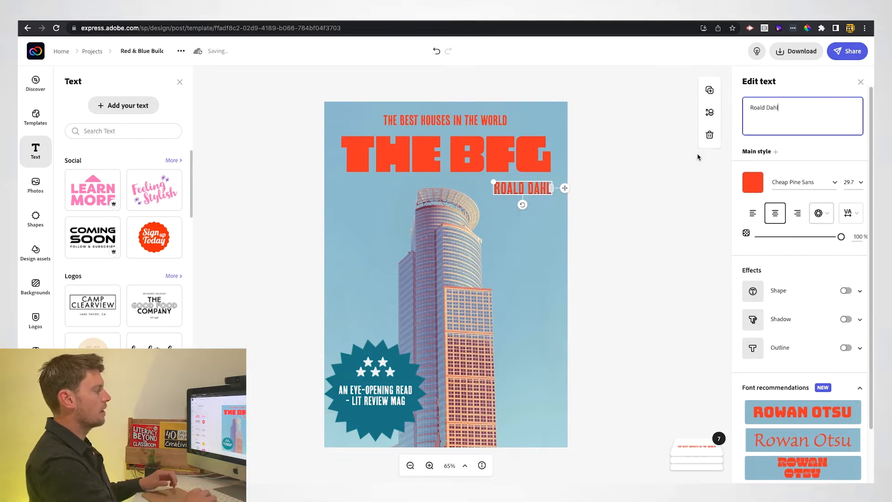
{"action": "left_click", "coordinate": [459, 120]}
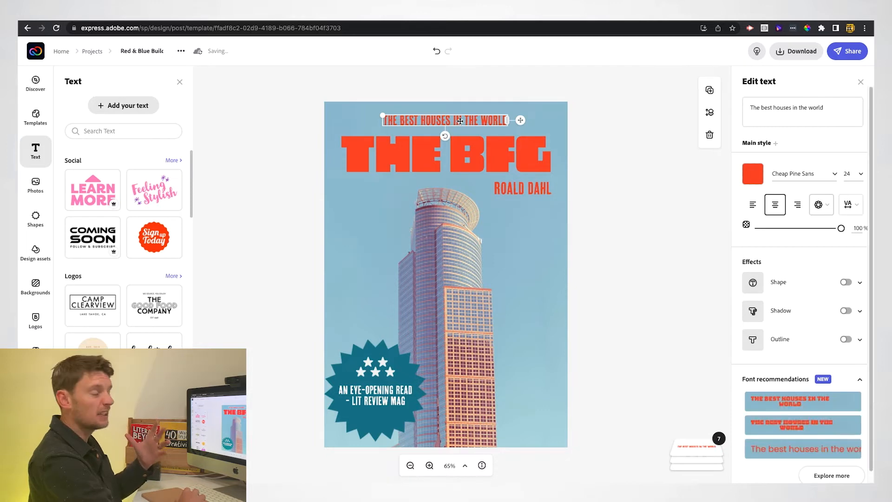
Change the small top line to THE WONDERFUL TALE OF.
{"action": "triple_click", "coordinate": [766, 107]}
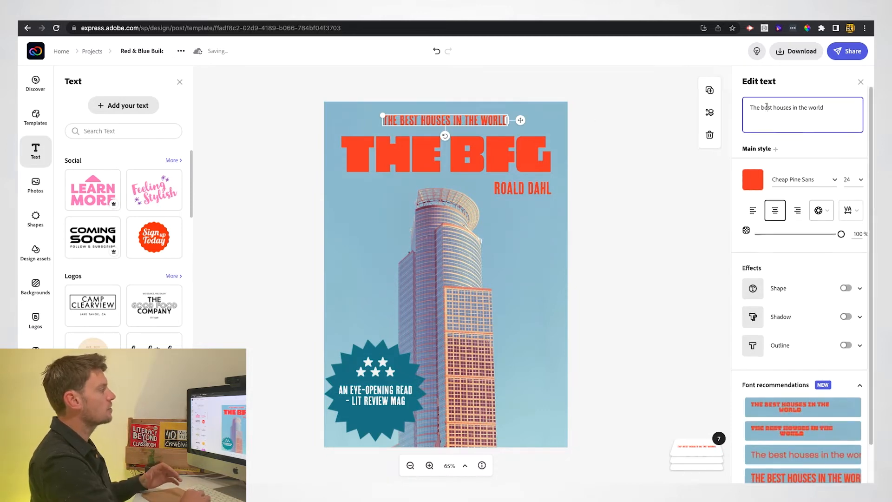
{"action": "type", "text": "THE WOND"}
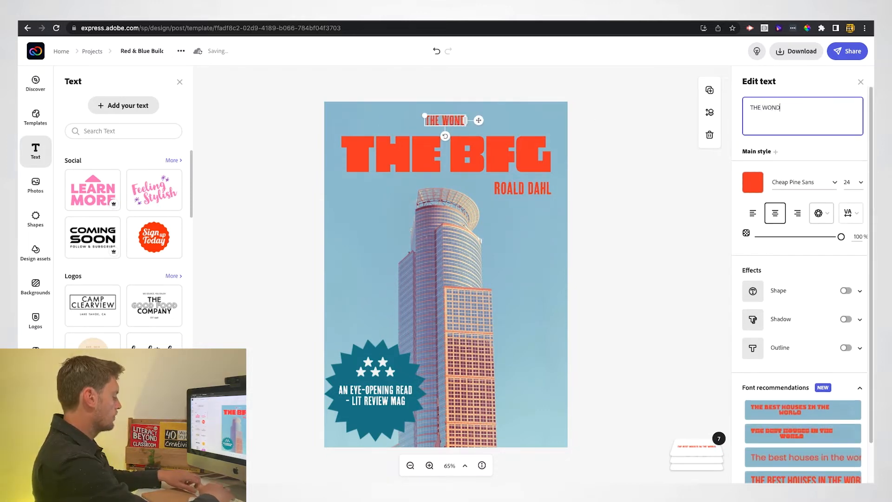
{"action": "type", "text": "ERFUL TALE OF"}
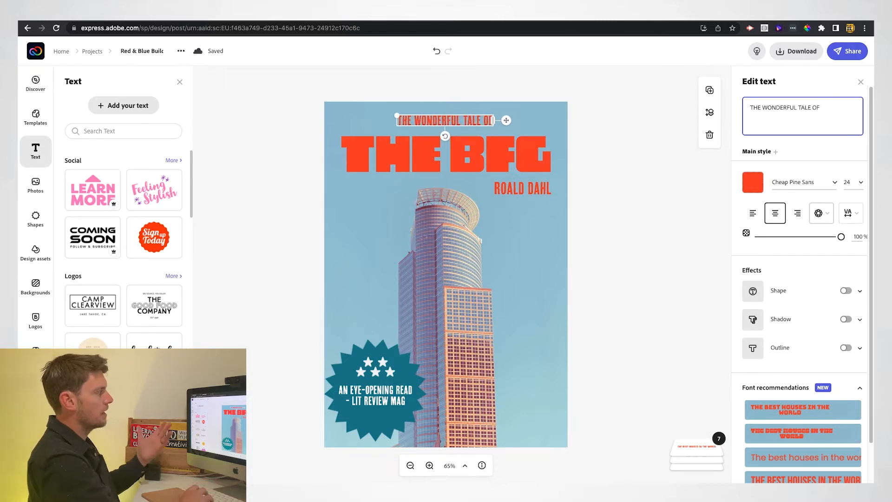
{"action": "left_click", "coordinate": [692, 168]}
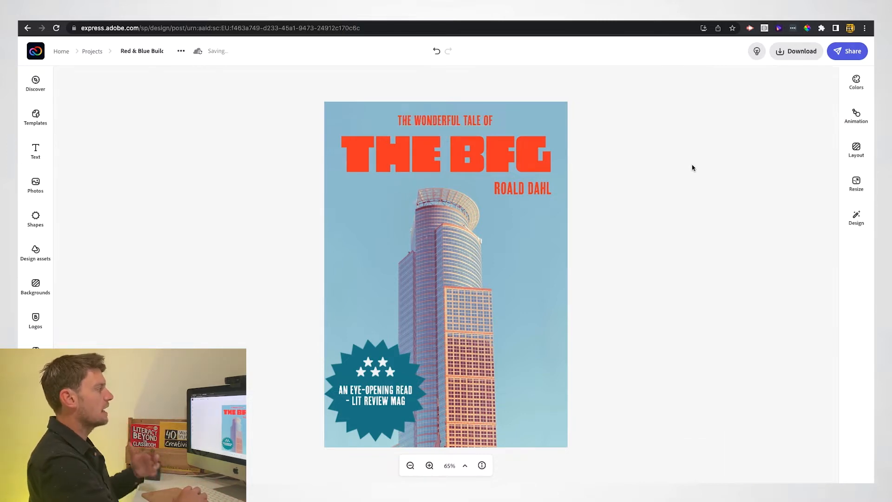
Reselect the top heading, browse its fonts without changing them, then select the background photo.
{"action": "left_click", "coordinate": [431, 118]}
{"action": "left_click", "coordinate": [835, 175]}
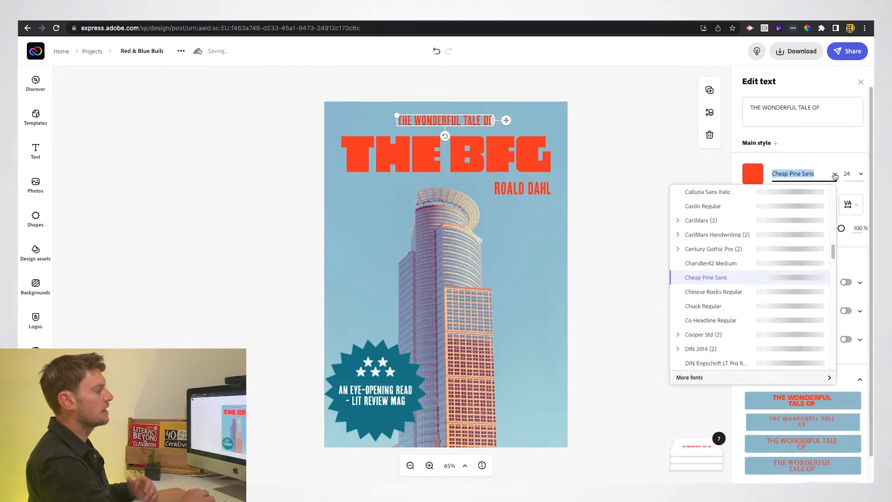
{"action": "left_click", "coordinate": [631, 139]}
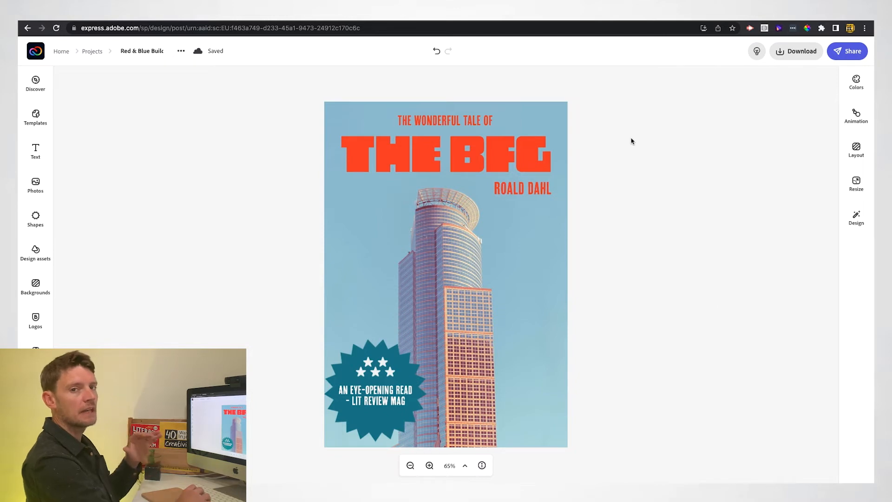
{"action": "left_click", "coordinate": [470, 284]}
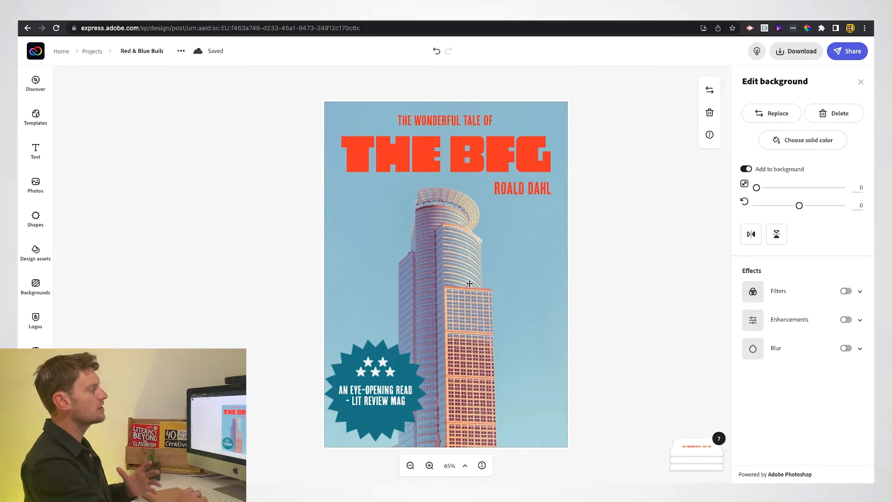
Search stock photos for 'the bfg', then 'old man', and scroll through the old man results.
{"action": "left_click", "coordinate": [771, 113]}
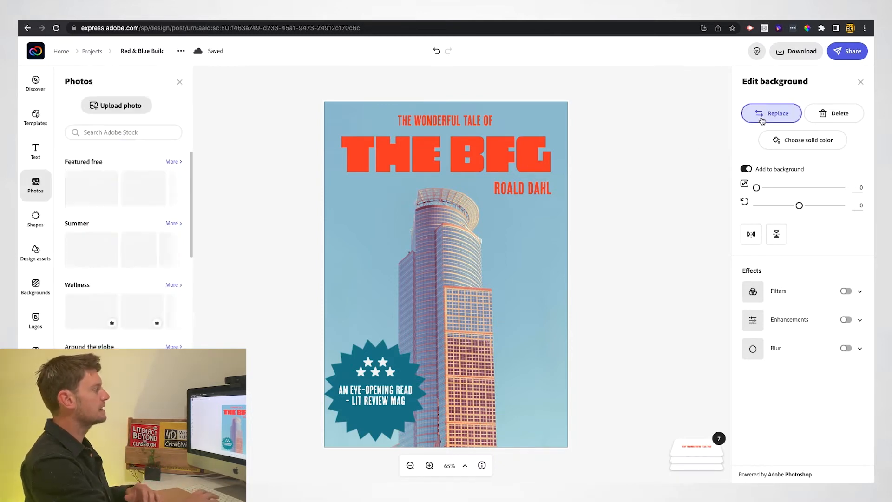
{"action": "type", "text": "the"}
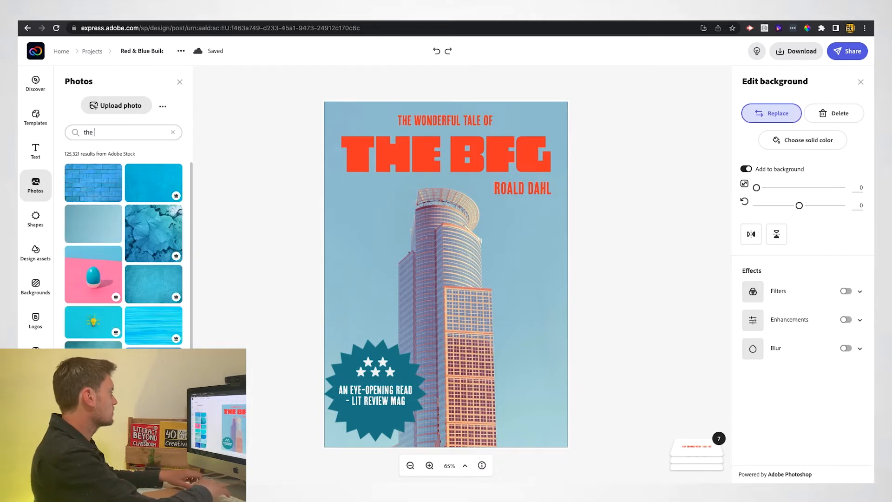
{"action": "type", "text": " bfg"}
{"action": "key", "text": "Return"}
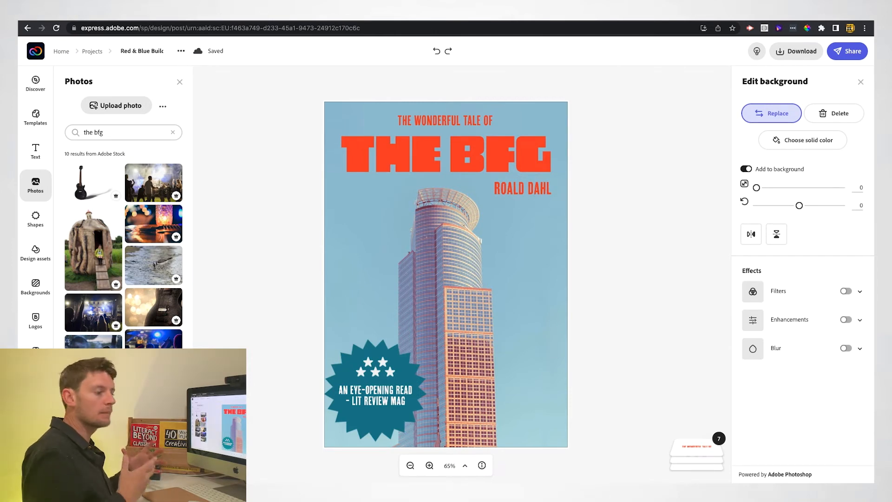
{"action": "triple_click", "coordinate": [72, 134]}
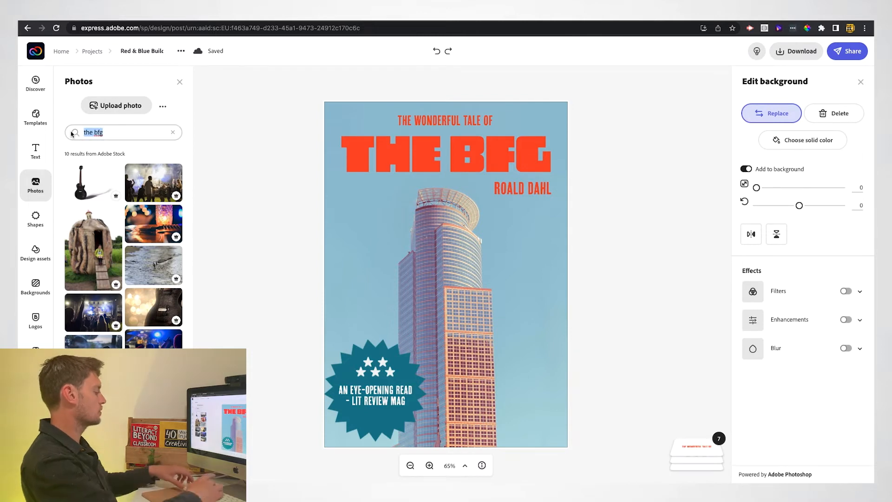
{"action": "type", "text": "old man"}
{"action": "key", "text": "Return"}
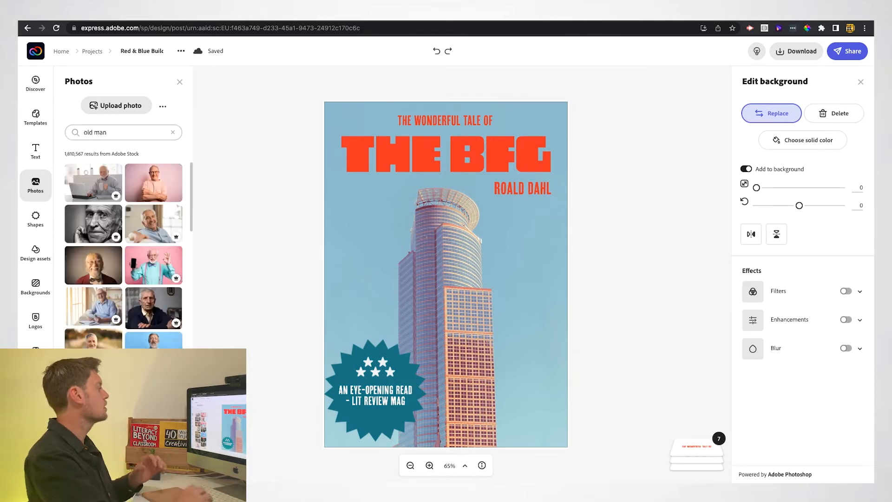
{"action": "scroll", "coordinate": [147, 337], "scroll_direction": "down", "scroll_amount": 3}
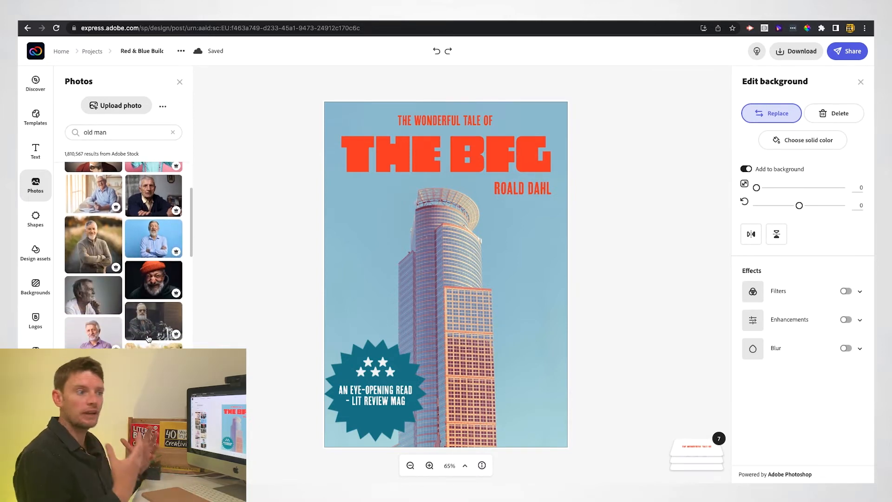
{"action": "scroll", "coordinate": [147, 338], "scroll_direction": "down", "scroll_amount": 2}
{"action": "scroll", "coordinate": [123, 255], "scroll_direction": "down", "scroll_amount": 10}
{"action": "scroll", "coordinate": [123, 256], "scroll_direction": "down", "scroll_amount": 4}
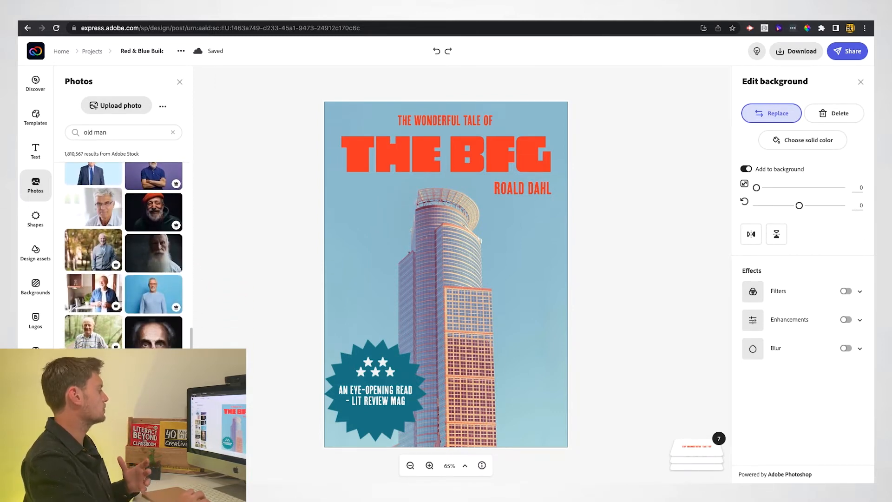
Use the close-up old man photo as background, zoomed to 9 with one eye mid-page.
{"action": "left_click", "coordinate": [150, 344]}
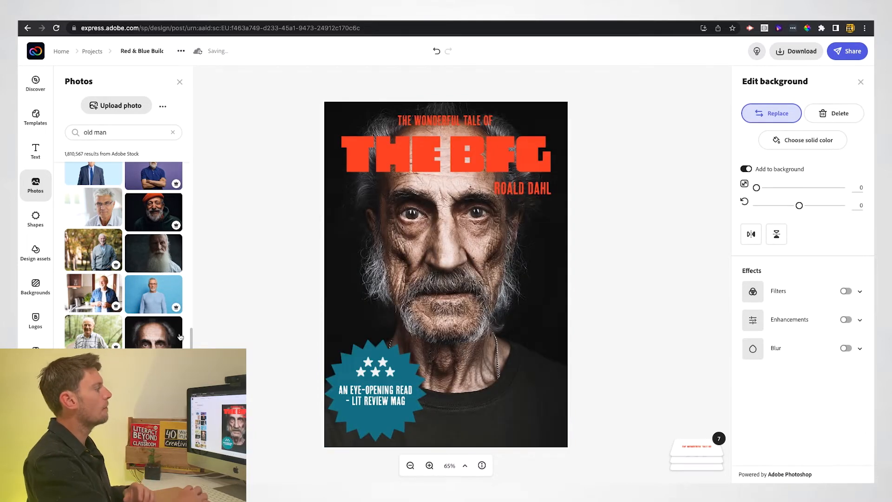
{"action": "left_click_drag", "start_coordinate": [758, 189], "coordinate": [763, 190]}
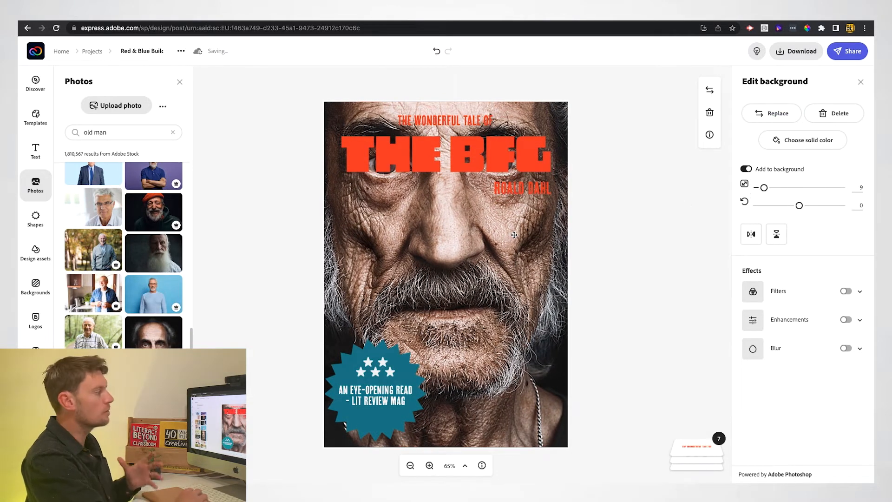
{"action": "left_click_drag", "start_coordinate": [502, 235], "coordinate": [416, 288]}
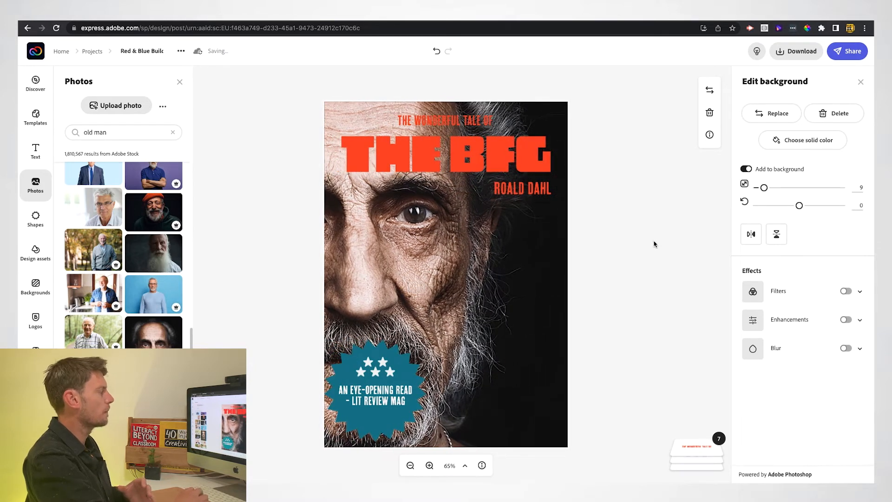
{"action": "left_click", "coordinate": [420, 119]}
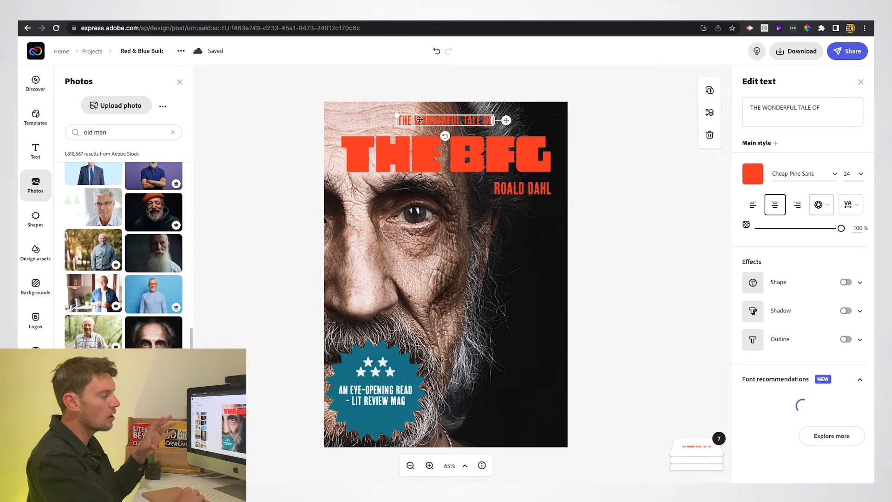
{"action": "left_click", "coordinate": [509, 270]}
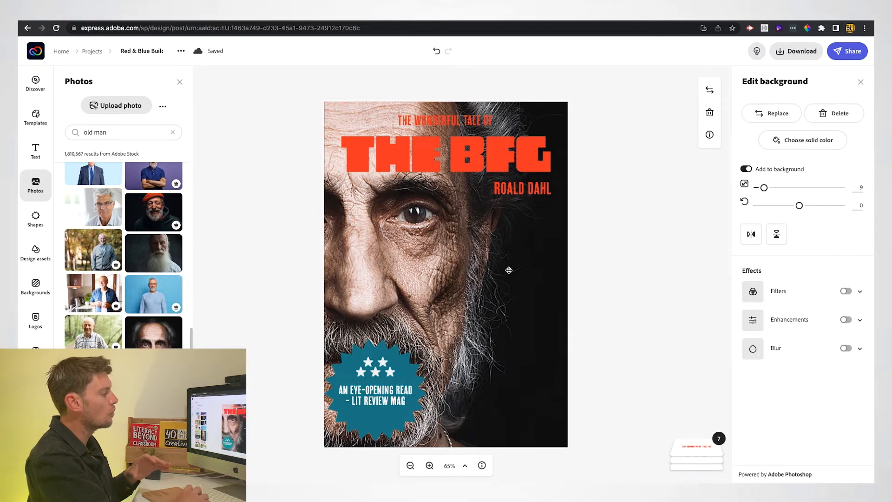
Apply the Darken filter to the background photo and search stock photos for 'little child'.
{"action": "left_click", "coordinate": [860, 294]}
{"action": "left_click", "coordinate": [848, 336]}
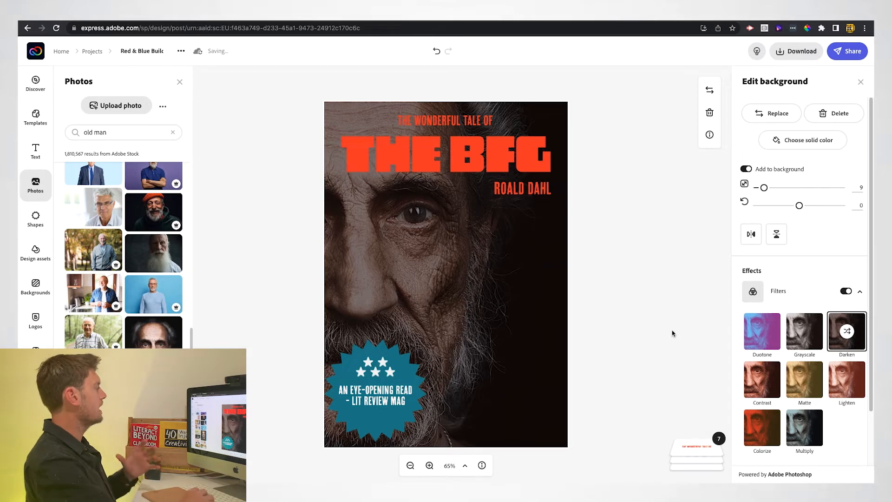
{"action": "left_click", "coordinate": [133, 133]}
{"action": "key", "text": "ctrl+a"}
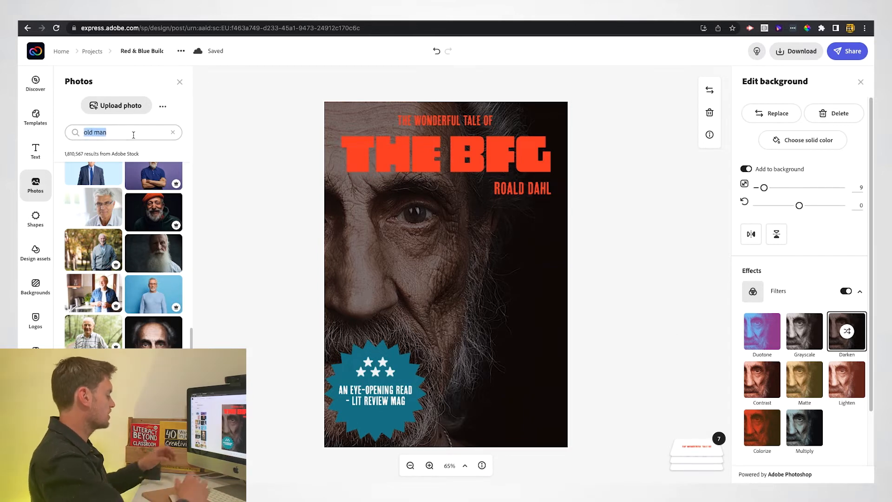
{"action": "key", "text": "BackSpace"}
{"action": "type", "text": "little child"}
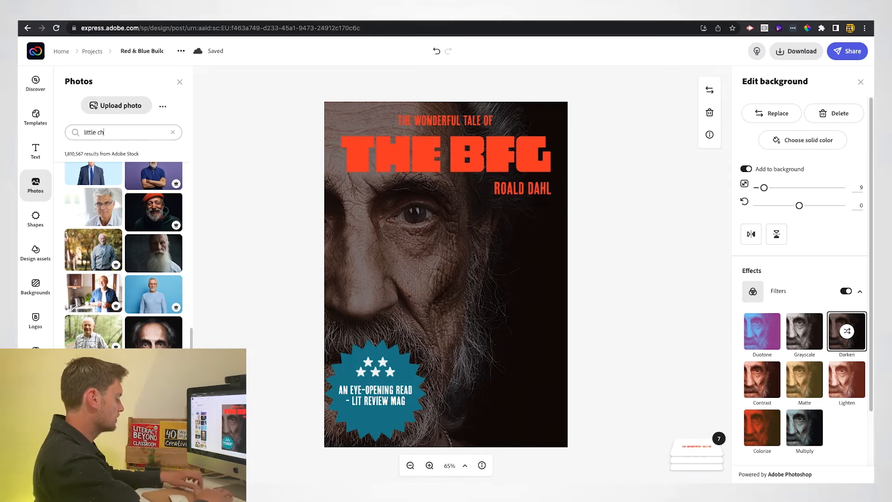
{"action": "key", "text": "Return"}
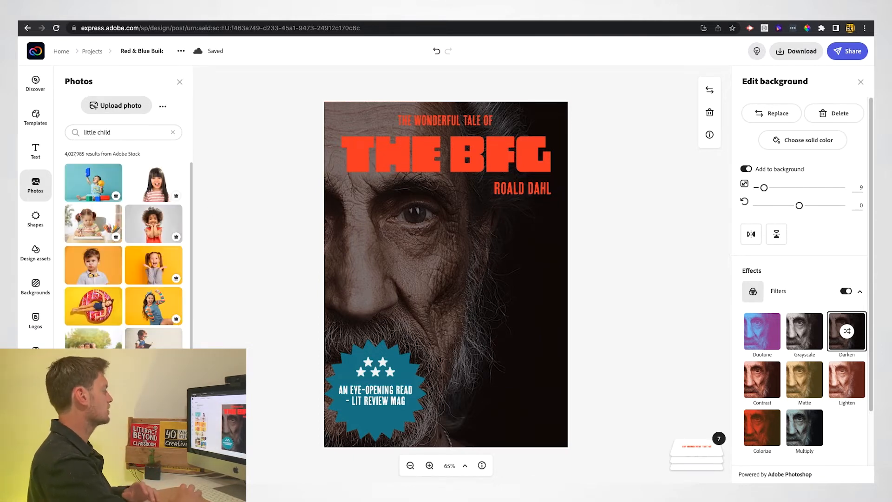
{"action": "scroll", "coordinate": [153, 337], "scroll_direction": "down", "scroll_amount": 10}
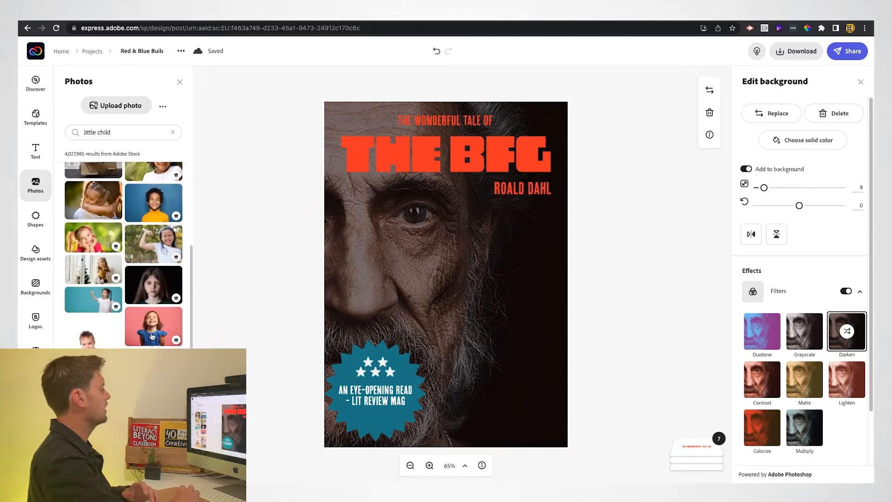
Add the pink-background girl photo, remove its background, move it bottom-right and apply Darken.
{"action": "left_click", "coordinate": [151, 335]}
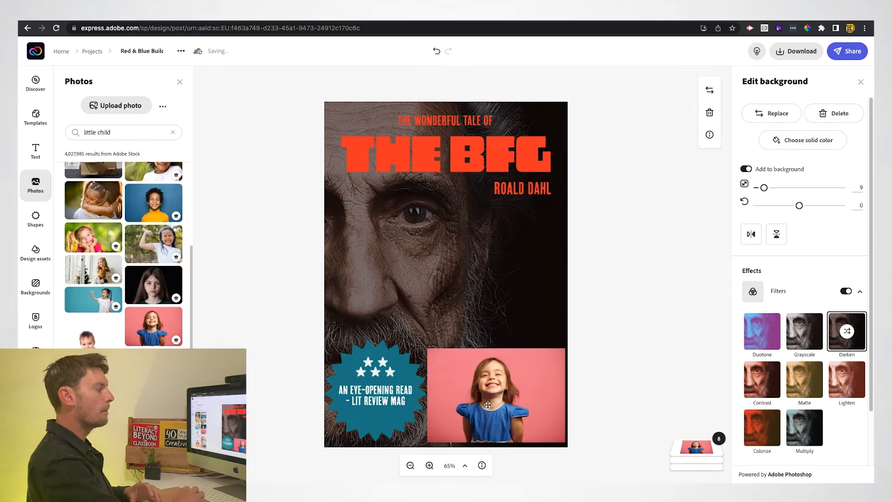
{"action": "left_click", "coordinate": [494, 395]}
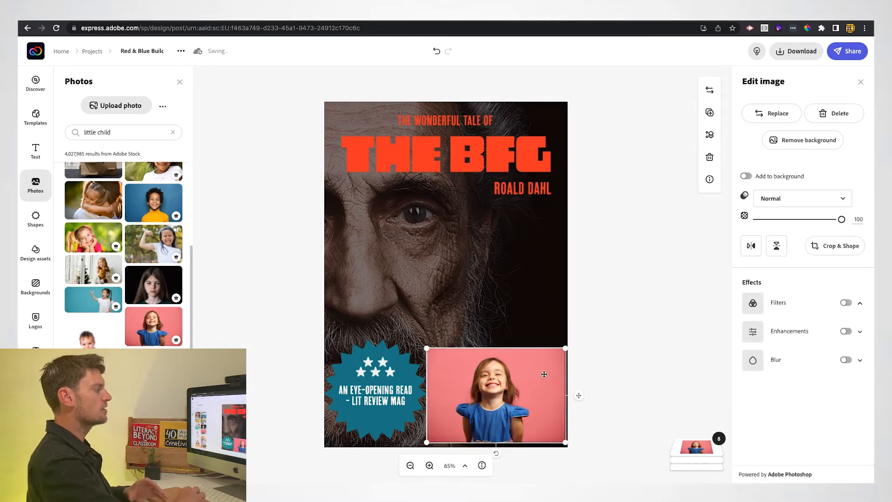
{"action": "left_click", "coordinate": [792, 141]}
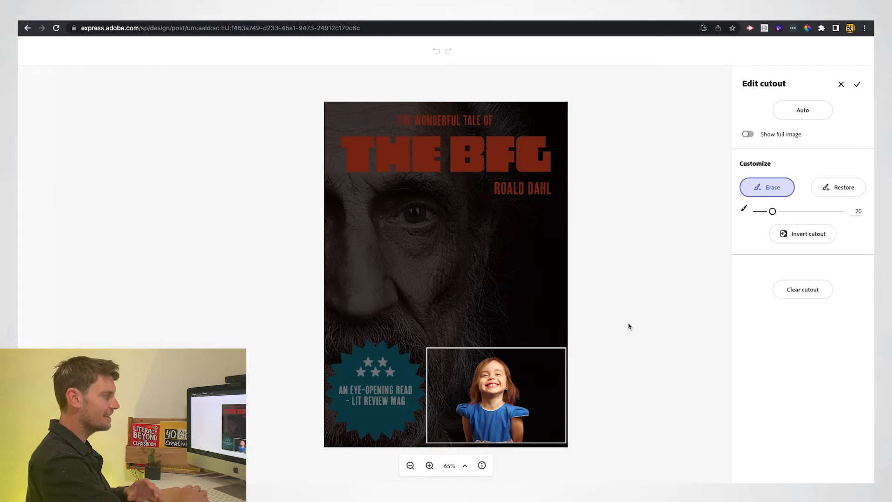
{"action": "left_click", "coordinate": [857, 85]}
{"action": "left_click_drag", "start_coordinate": [468, 405], "coordinate": [500, 415]}
{"action": "left_click", "coordinate": [860, 304]}
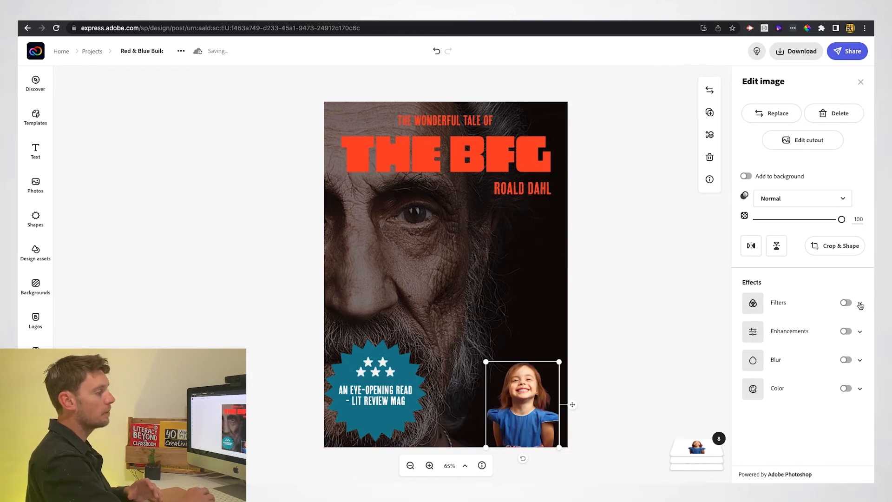
{"action": "left_click", "coordinate": [848, 343]}
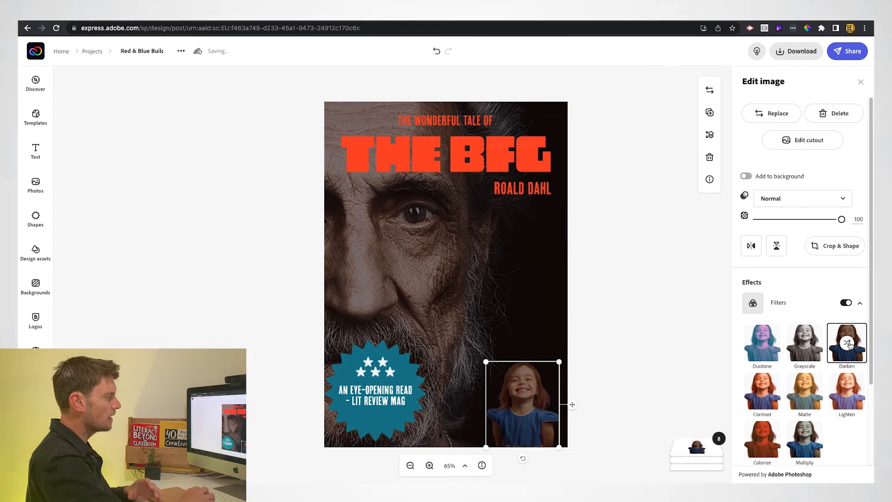
{"action": "left_click", "coordinate": [629, 328]}
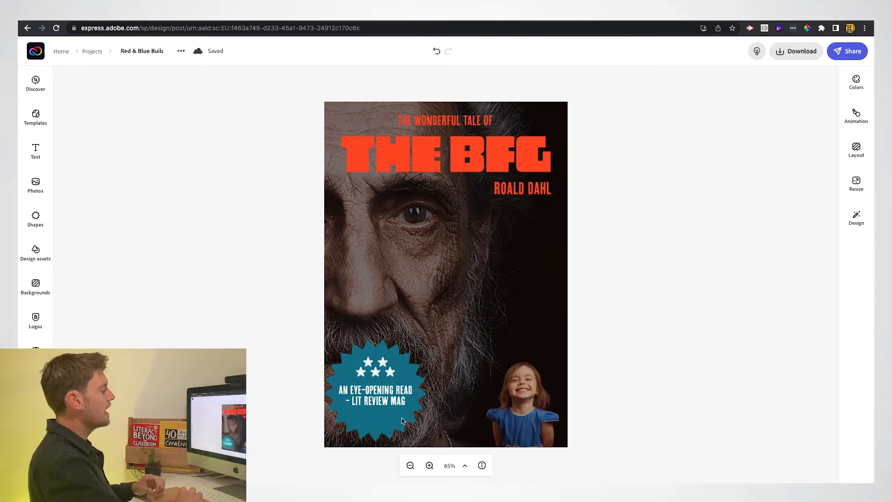
Recolour the review badge from teal to olive-yellow #B3AE22.
{"action": "left_click", "coordinate": [410, 376]}
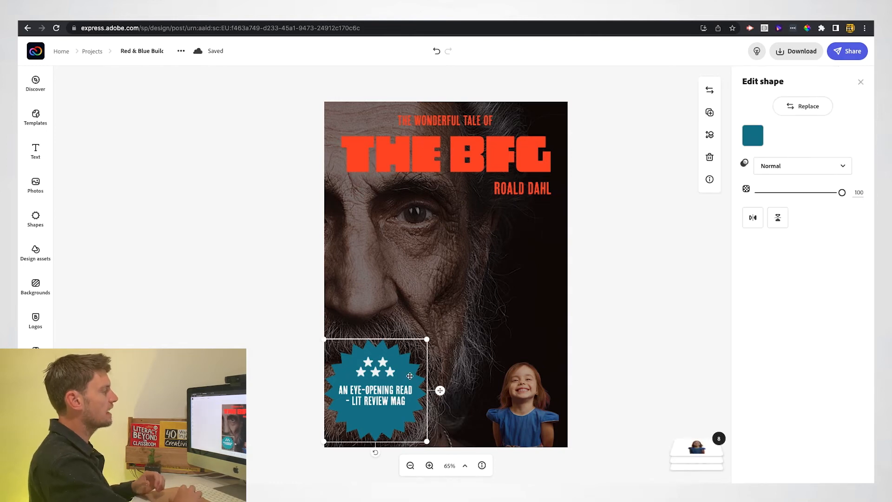
{"action": "left_click", "coordinate": [754, 140]}
{"action": "left_click", "coordinate": [770, 349]}
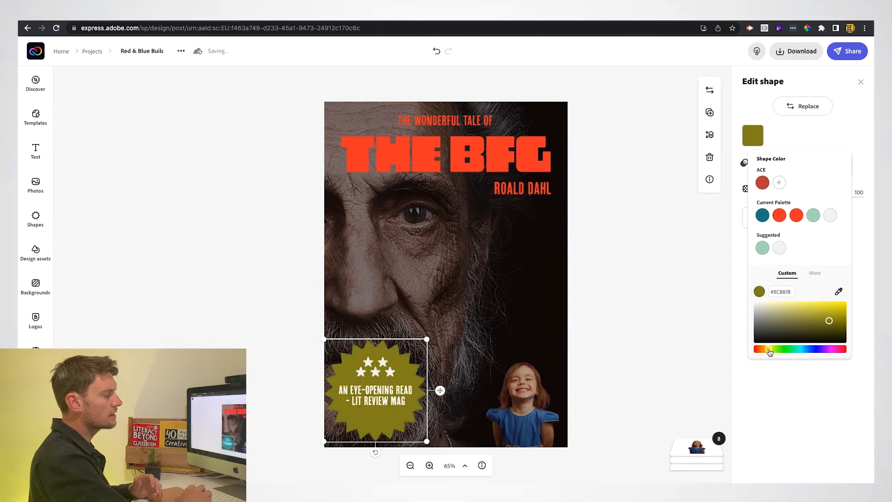
{"action": "left_click", "coordinate": [825, 309]}
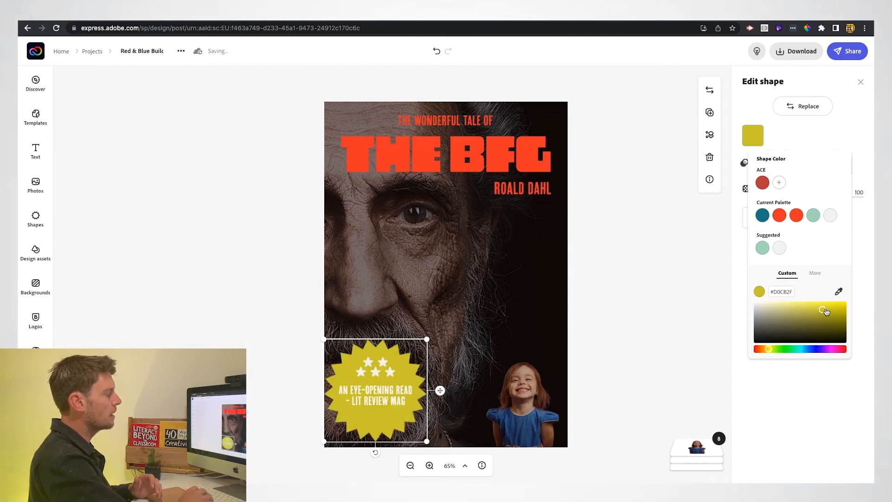
{"action": "left_click", "coordinate": [827, 315]}
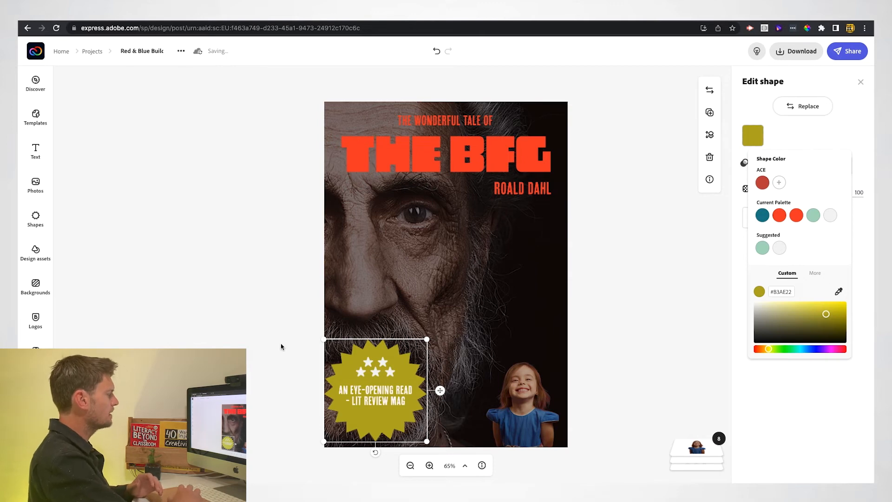
Shrink the badge together with its stars and text, shifting it slightly right.
{"action": "left_click", "coordinate": [382, 370], "text": "shift"}
{"action": "left_click", "coordinate": [376, 398], "text": "shift"}
{"action": "left_click_drag", "start_coordinate": [426, 339], "coordinate": [399, 364]}
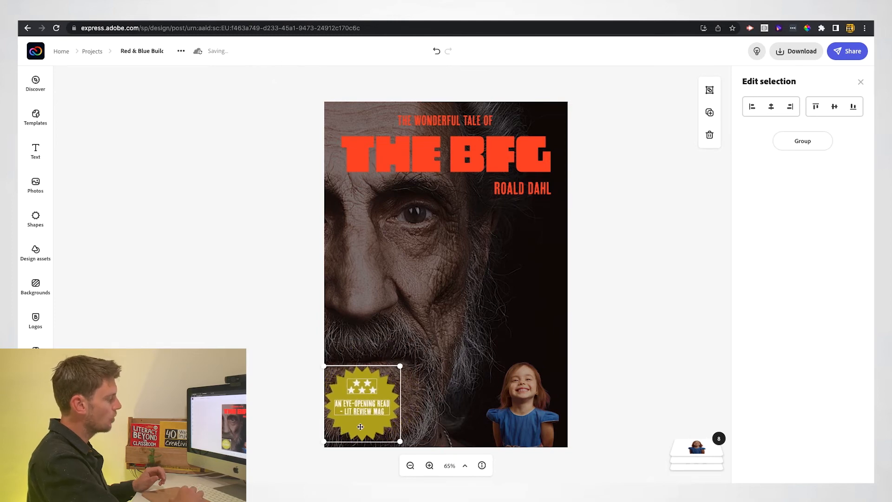
{"action": "mouse_move", "coordinate": [362, 427]}
{"action": "left_mouse_down"}
{"action": "mouse_move", "coordinate": [376, 424]}
{"action": "mouse_move", "coordinate": [371, 429]}
{"action": "left_mouse_up"}
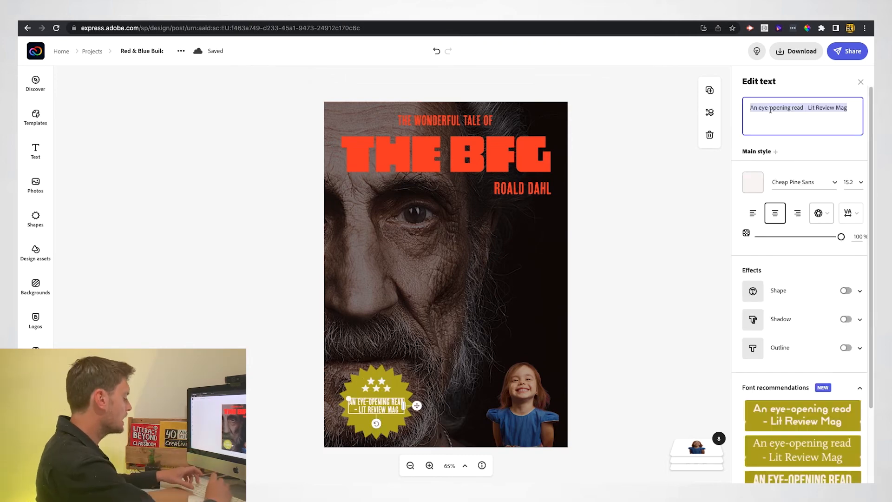
Replace the badge quote with 'A magical tale of wonder' and the reviewer's name, correctly capitalised.
{"action": "type", "text": "a magical t"}
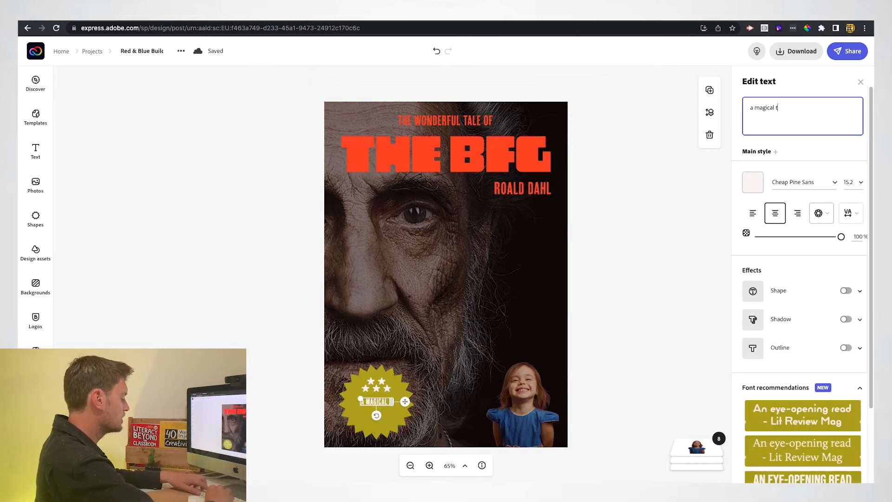
{"action": "type", "text": "ale of"}
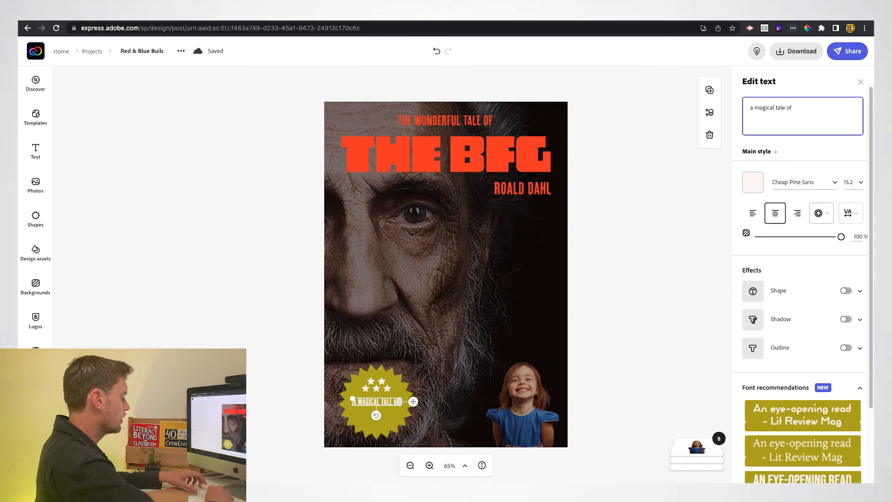
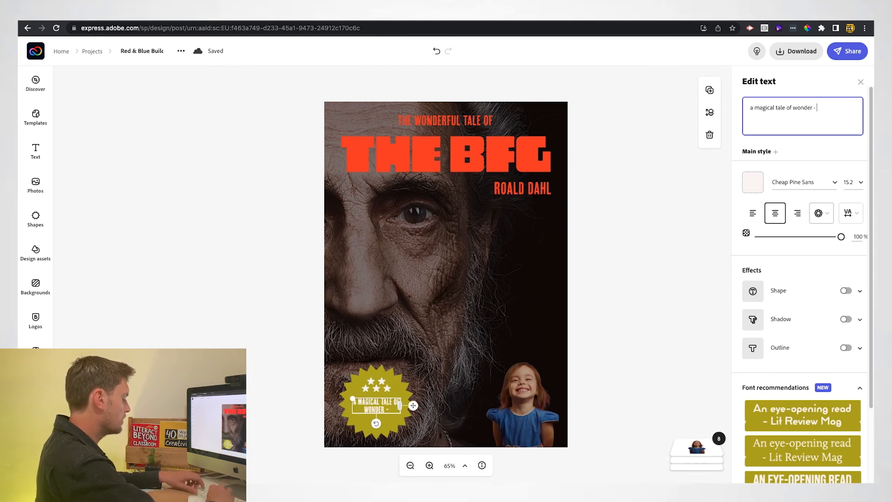
{"action": "left_click", "coordinate": [823, 107]}
{"action": "key", "text": "BackSpace"}
{"action": "type", "text": "o"}
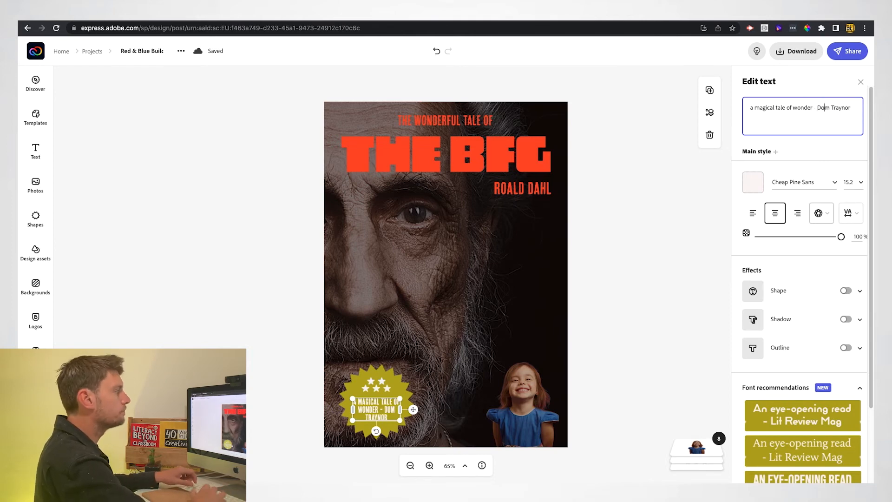
{"action": "left_click", "coordinate": [754, 109]}
{"action": "key", "text": "BackSpace"}
{"action": "type", "text": "A"}
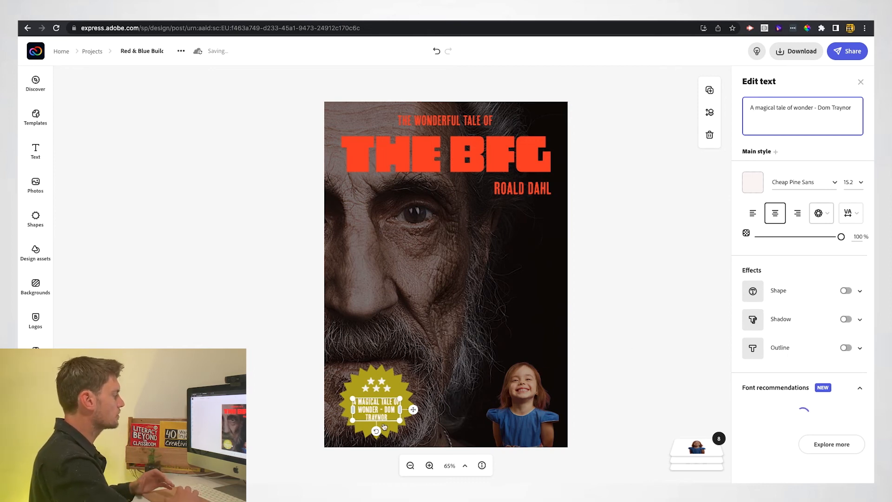
{"action": "left_click", "coordinate": [380, 389]}
Replace the badge's star graphic with a four-star shape from a '4 stars' shapes search.
{"action": "left_click", "coordinate": [818, 110]}
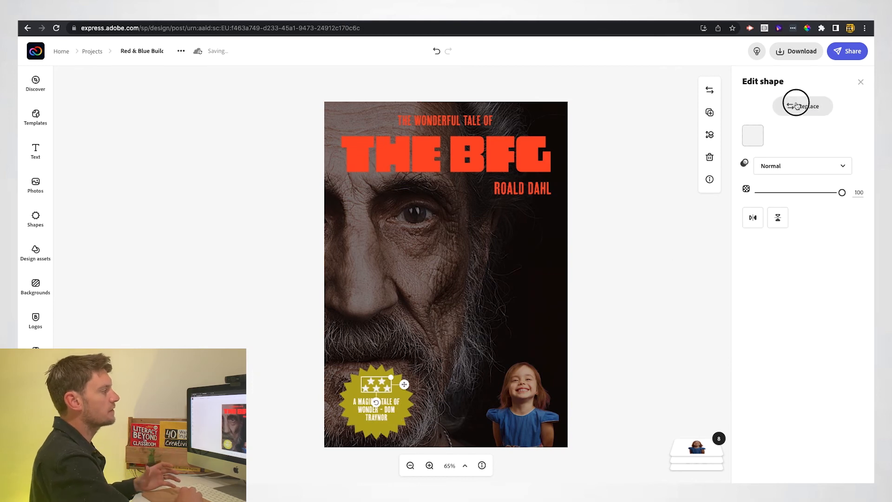
{"action": "left_click", "coordinate": [104, 104]}
{"action": "type", "text": "Five stars"}
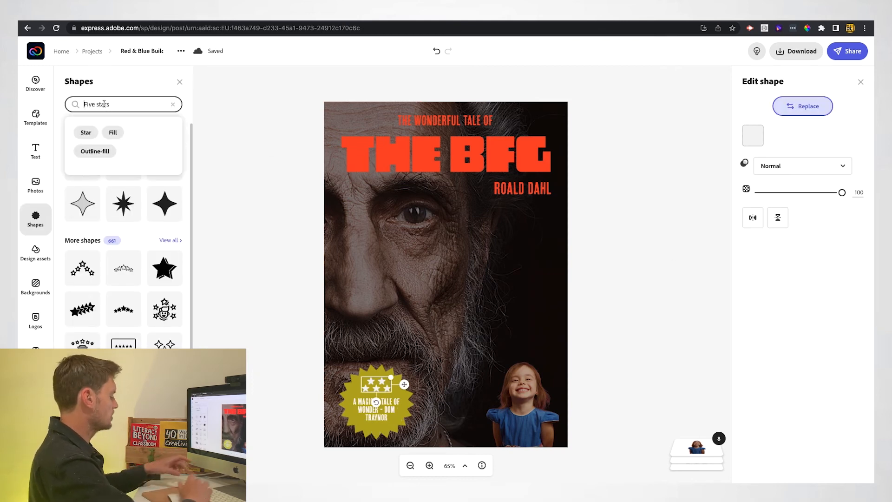
{"action": "type", "text": "tars"}
{"action": "key", "text": "Return"}
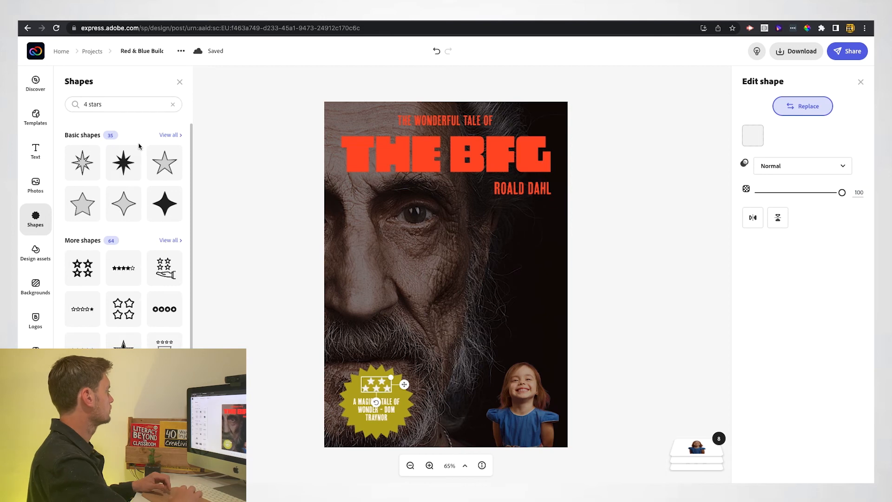
{"action": "scroll", "coordinate": [108, 301], "scroll_direction": "down", "scroll_amount": 1}
{"action": "scroll", "coordinate": [111, 295], "scroll_direction": "down", "scroll_amount": 1}
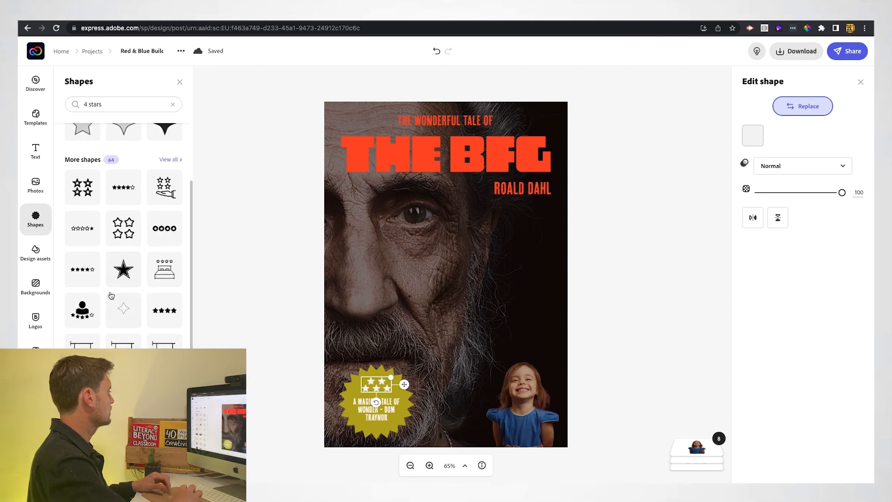
{"action": "left_click", "coordinate": [76, 193]}
{"action": "left_click", "coordinate": [272, 288]}
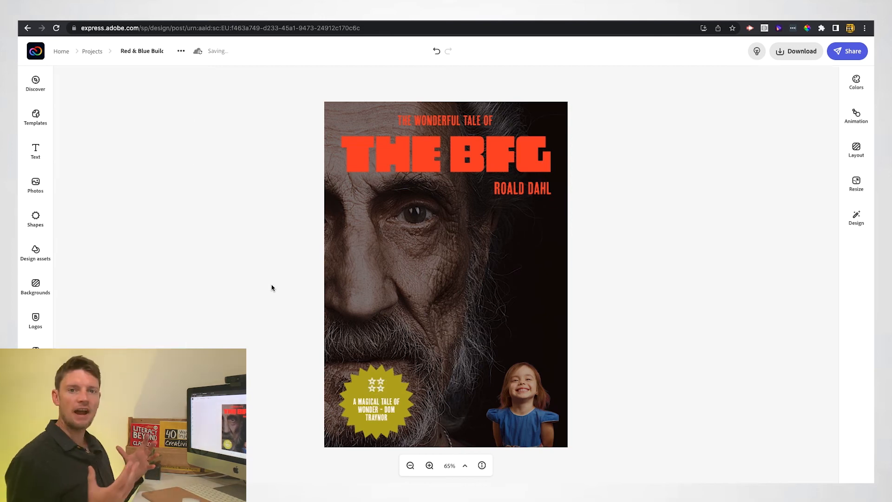
Rename the project to 'The BFG' and download the poster as a PNG.
{"action": "left_click", "coordinate": [127, 51]}
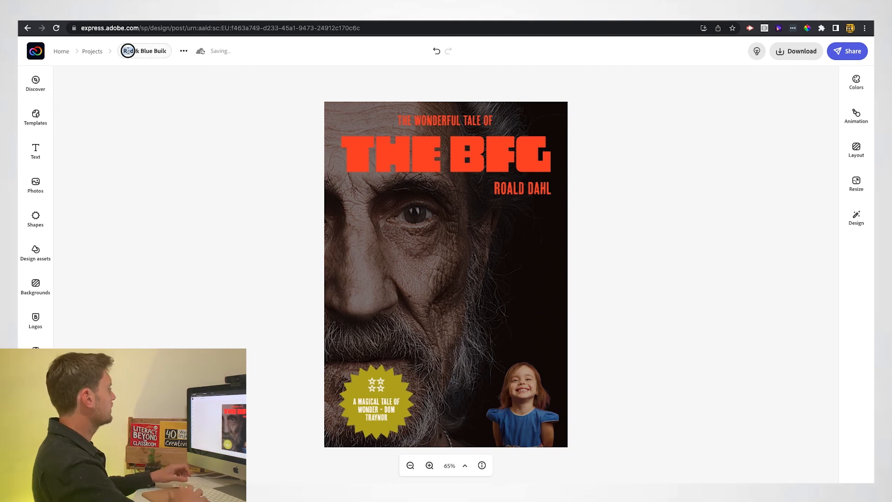
{"action": "key", "text": "ctrl+a"}
{"action": "type", "text": "The BFG"}
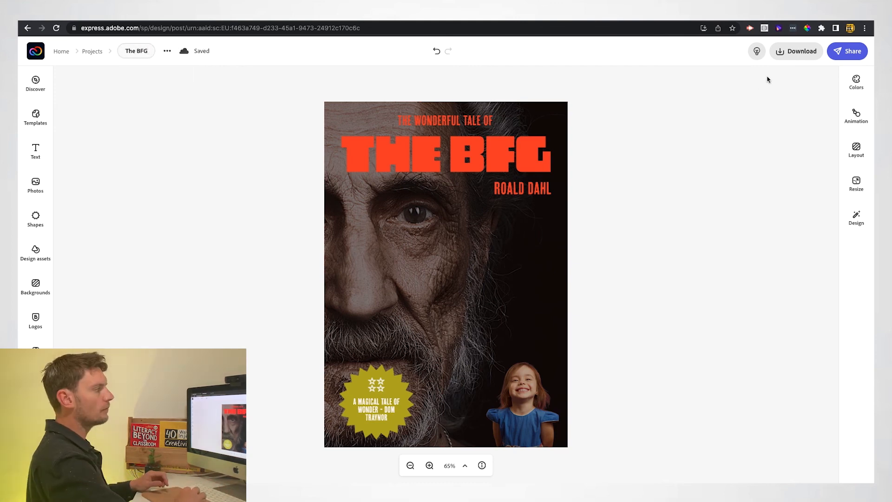
{"action": "left_click", "coordinate": [784, 57]}
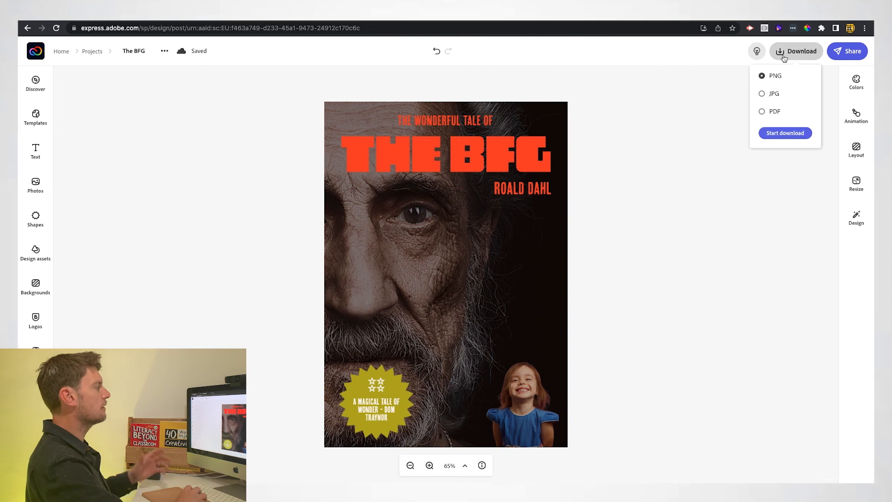
{"action": "left_click", "coordinate": [785, 134]}
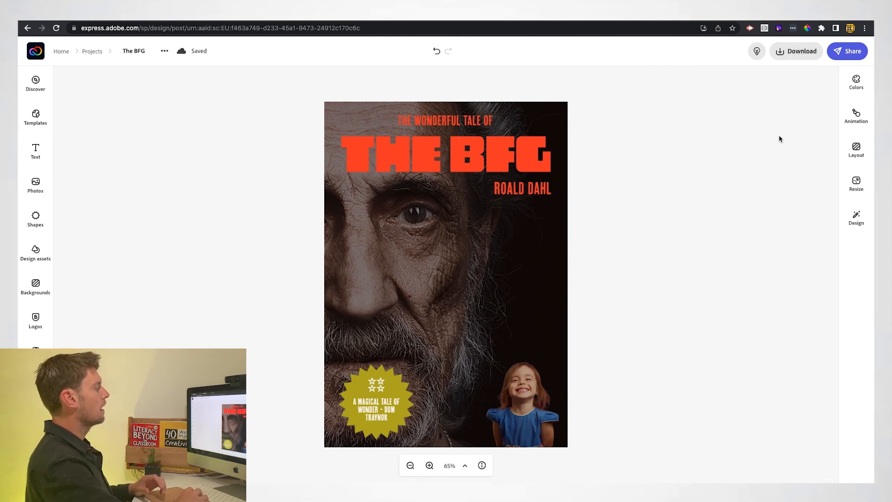
Create a shareable link to the poster from the Share options.
{"action": "left_click", "coordinate": [848, 51]}
{"action": "left_click", "coordinate": [811, 81]}
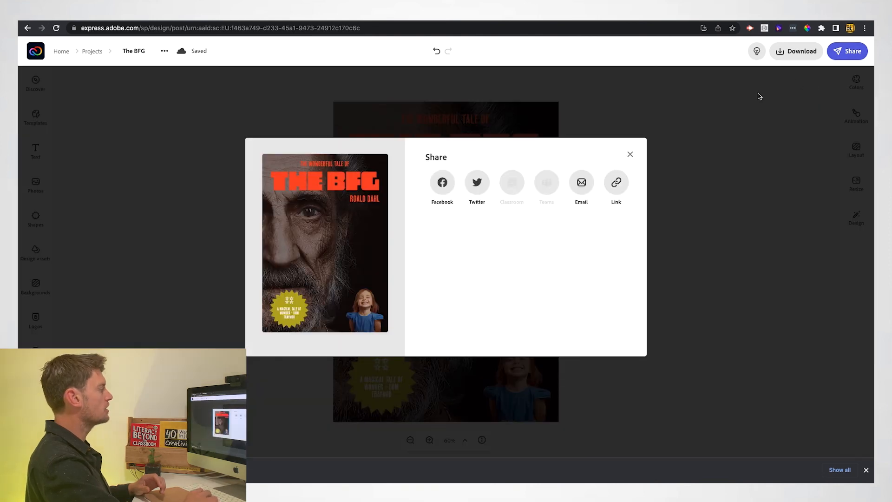
{"action": "left_click", "coordinate": [615, 184]}
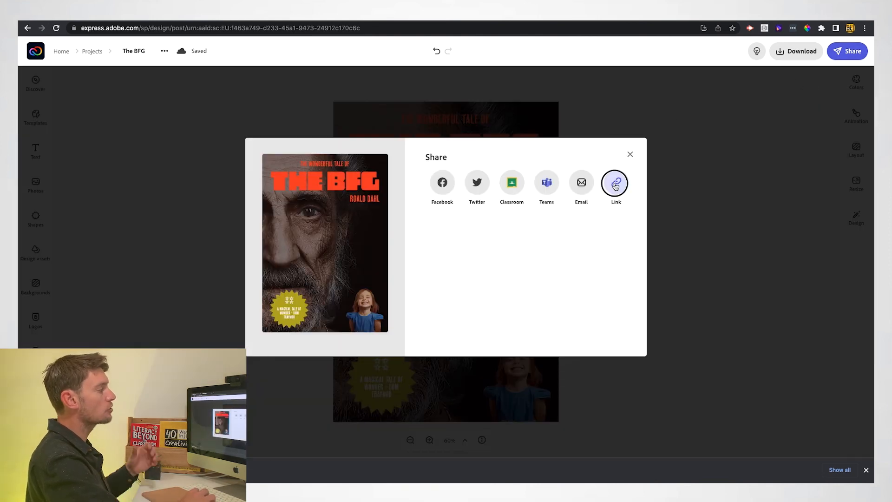